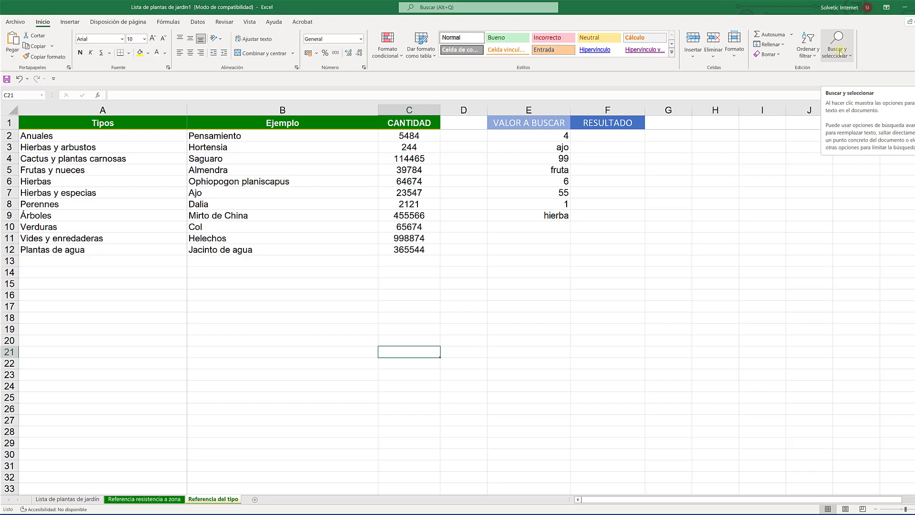
Open Buscar and search the sheet for verdura, stepping through and listing its matches
click(839, 52)
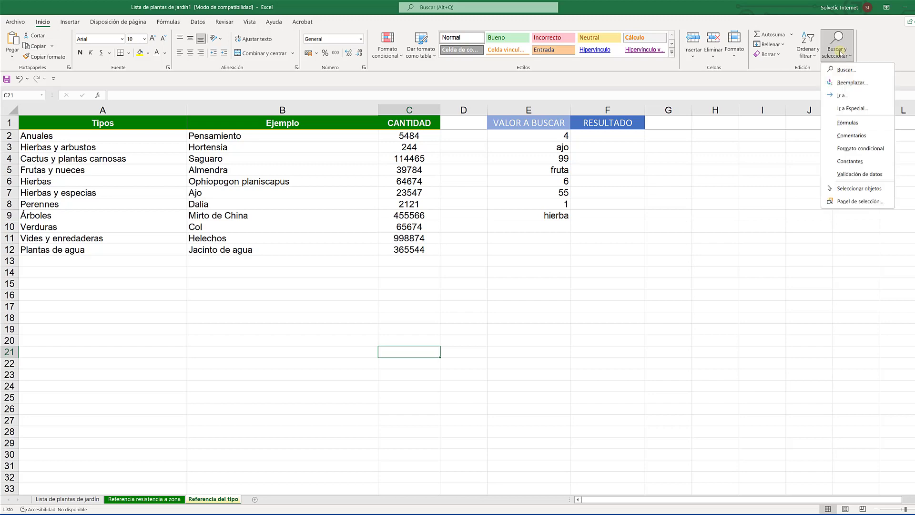
click(853, 76)
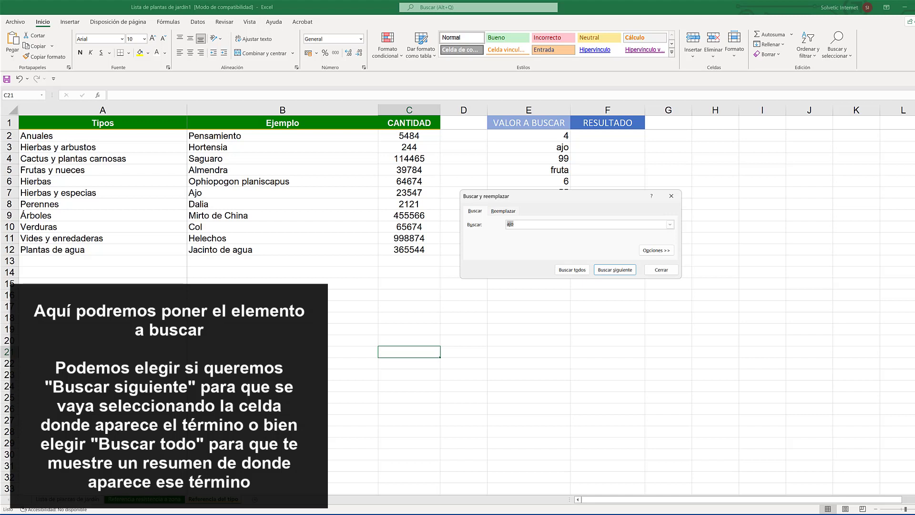
click(521, 222)
double_click(524, 223)
text(verdura)
click(616, 269)
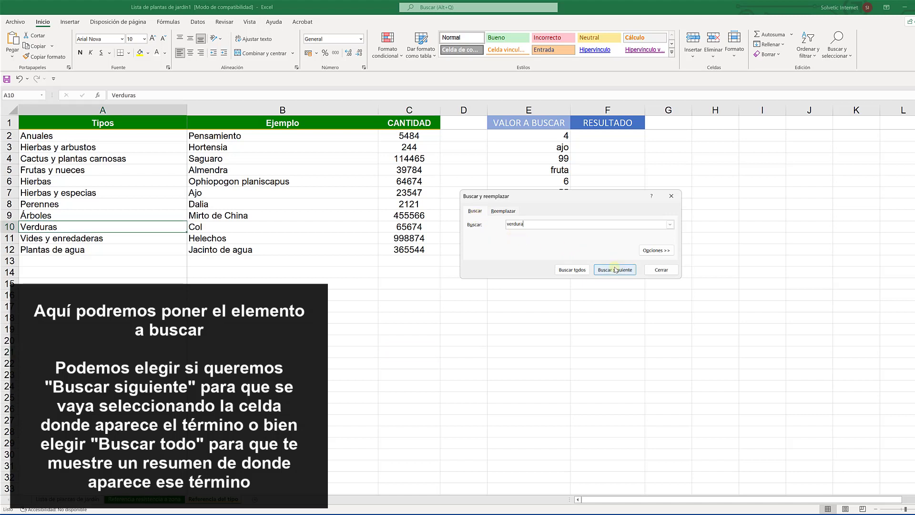
click(615, 269)
click(574, 270)
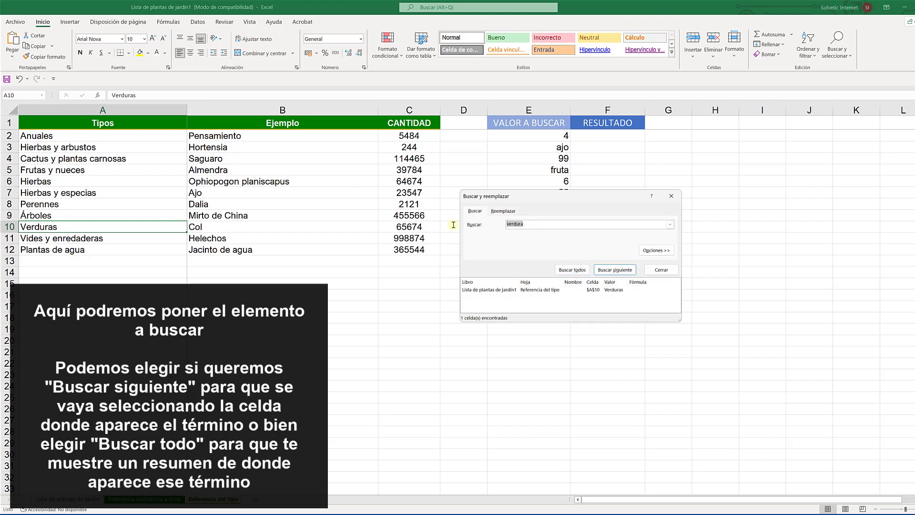
Search for hierba and list all four matching cells, including E9
text(hierba)
click(600, 270)
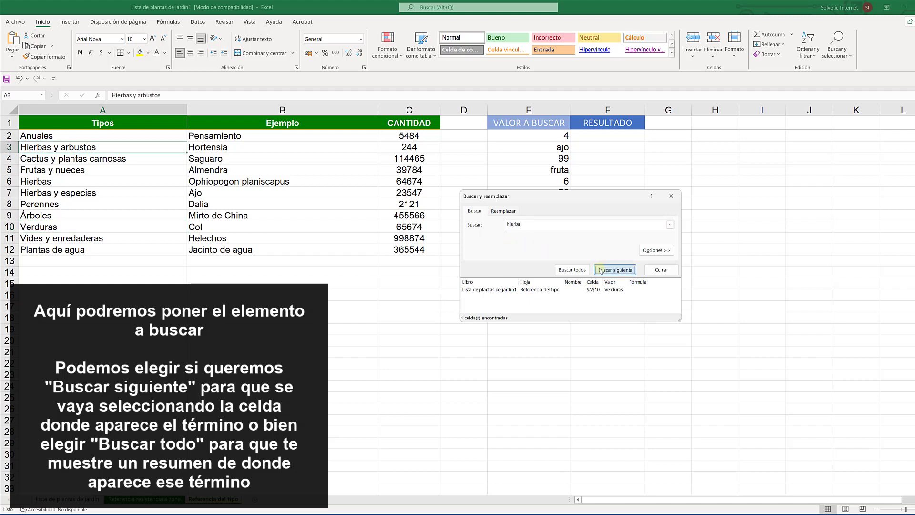
click(601, 270)
click(601, 270)
click(600, 270)
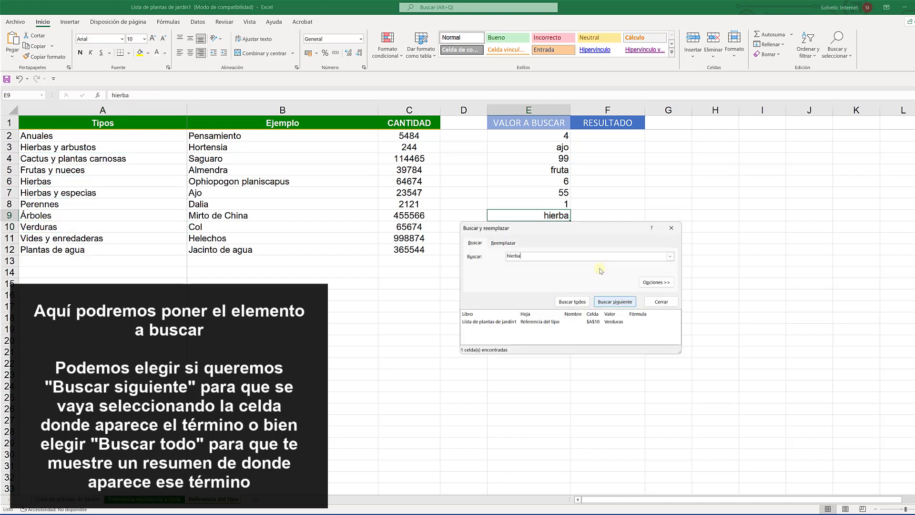
click(578, 306)
drag(525, 228, 675, 167)
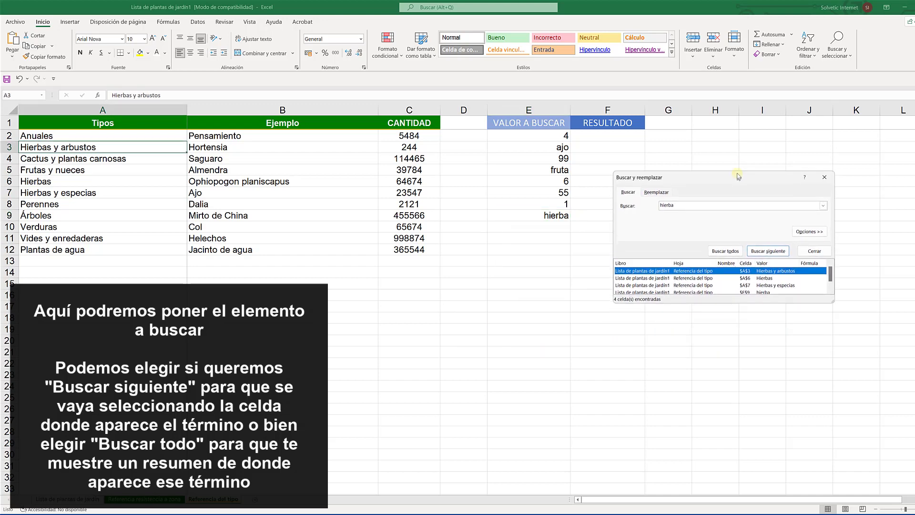
scroll(760, 269, down, 1)
scroll(763, 271, up, 1)
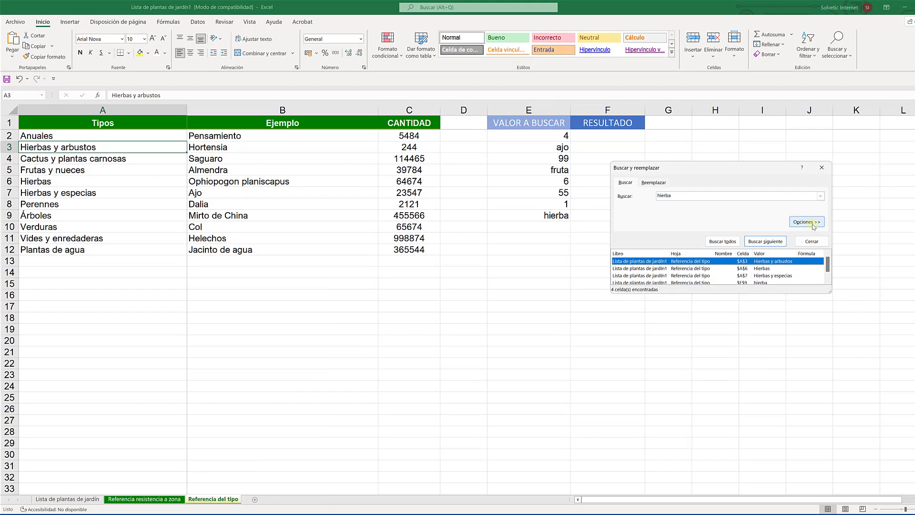
Expand the search options and browse Buscar formato's Alineación and Fuente tabs without changes
click(813, 223)
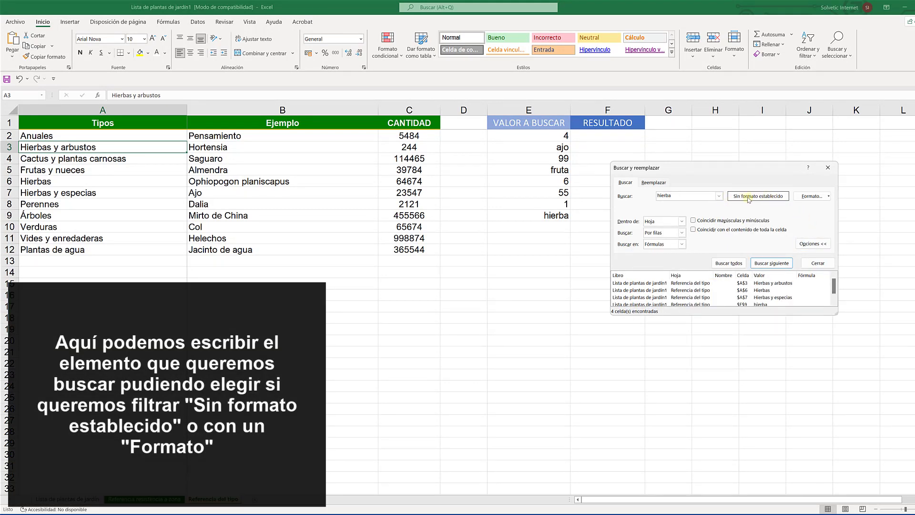
click(811, 196)
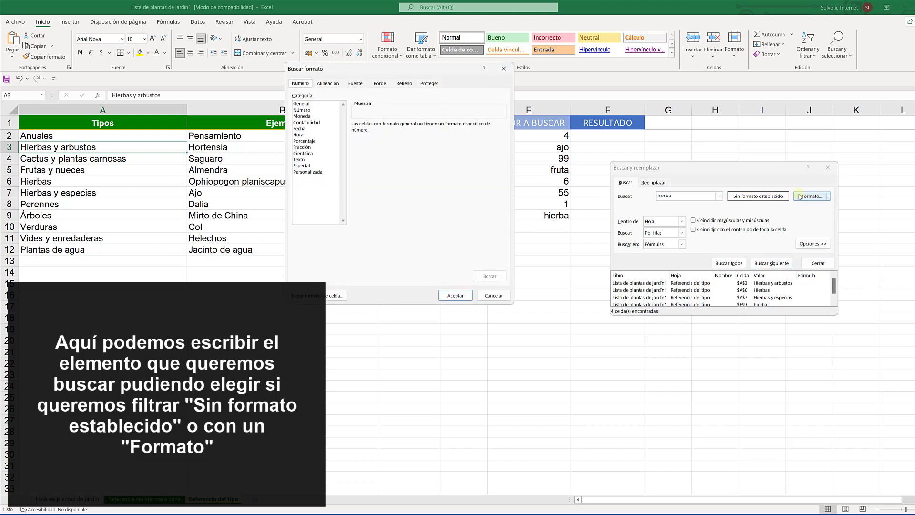
click(328, 83)
click(355, 83)
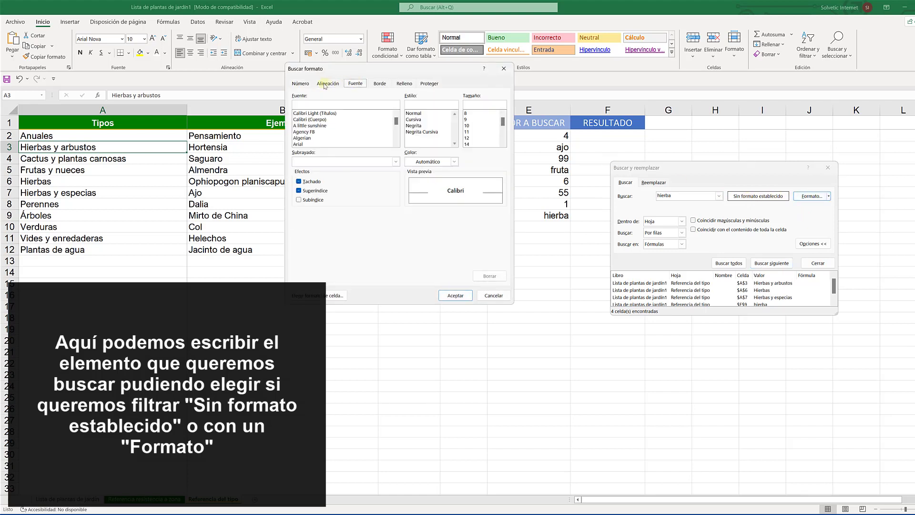
click(301, 84)
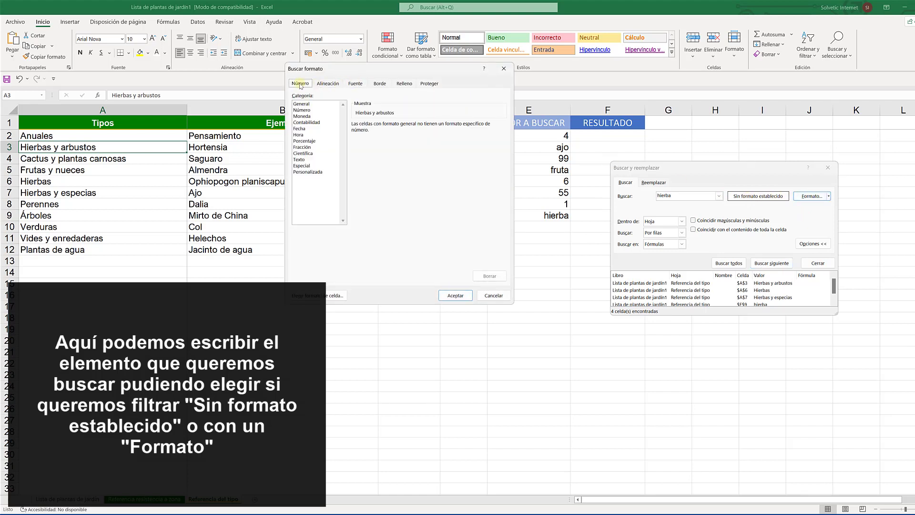
click(504, 69)
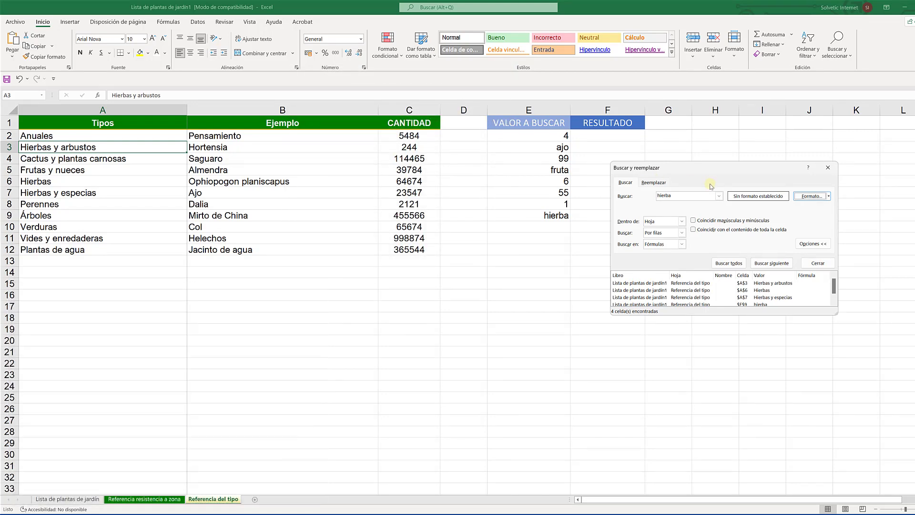
Keep Dentro de on Hoja, set Buscar to Por columnas and Buscar en to Valores
click(680, 220)
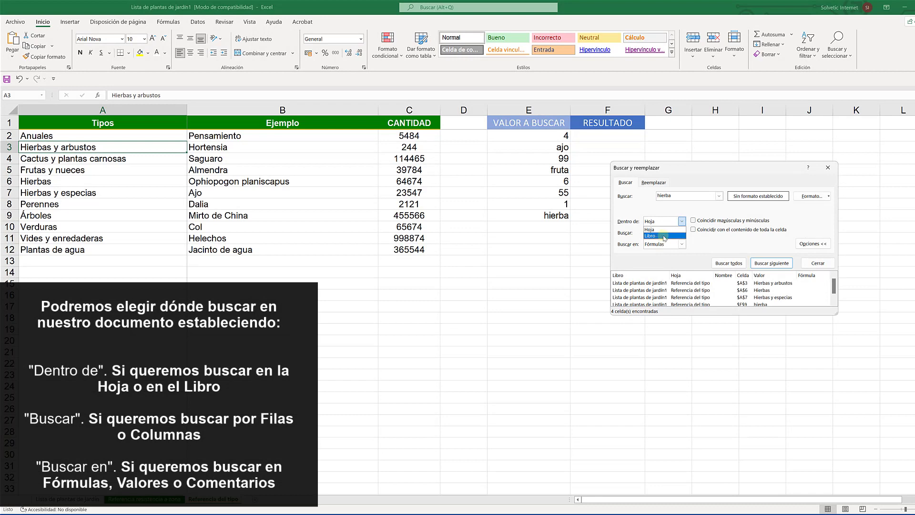
click(681, 221)
click(682, 234)
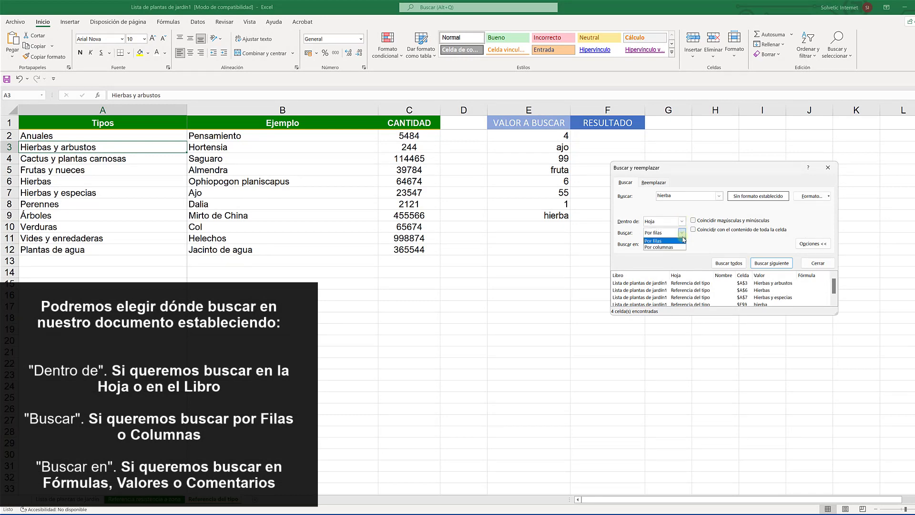
click(661, 247)
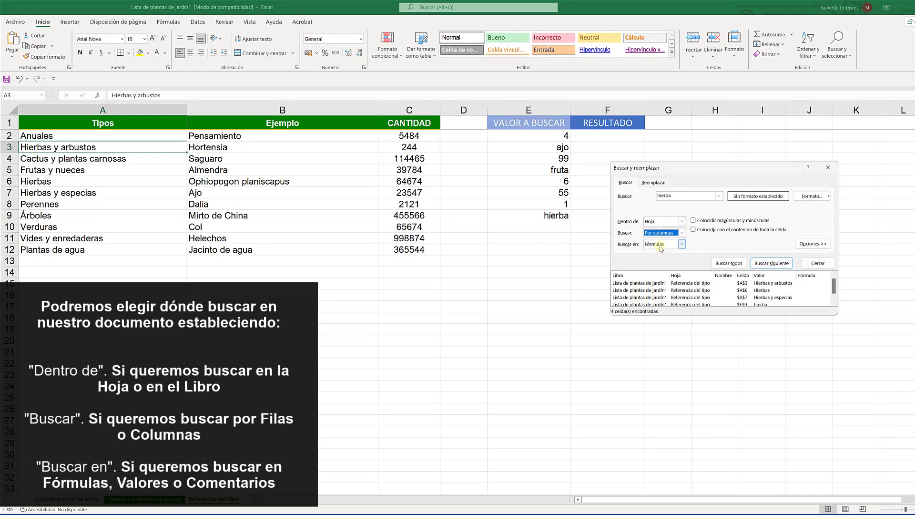
click(682, 244)
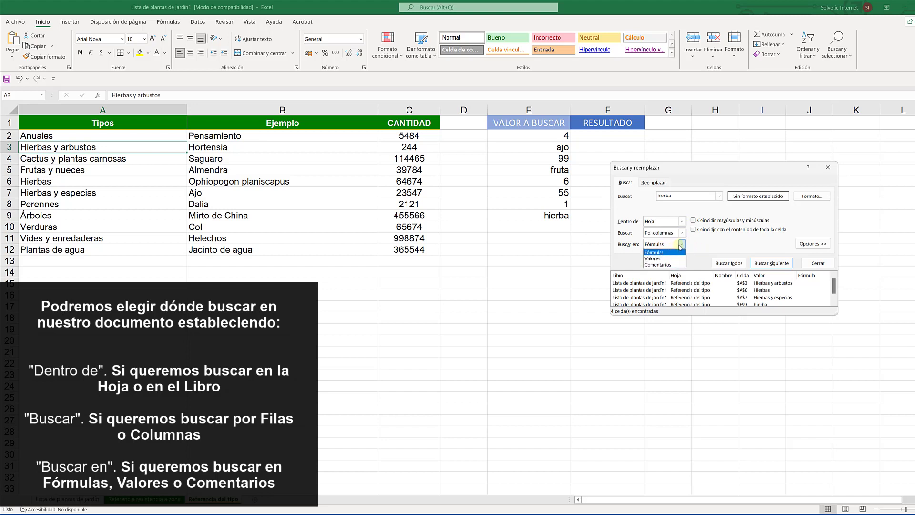
click(671, 258)
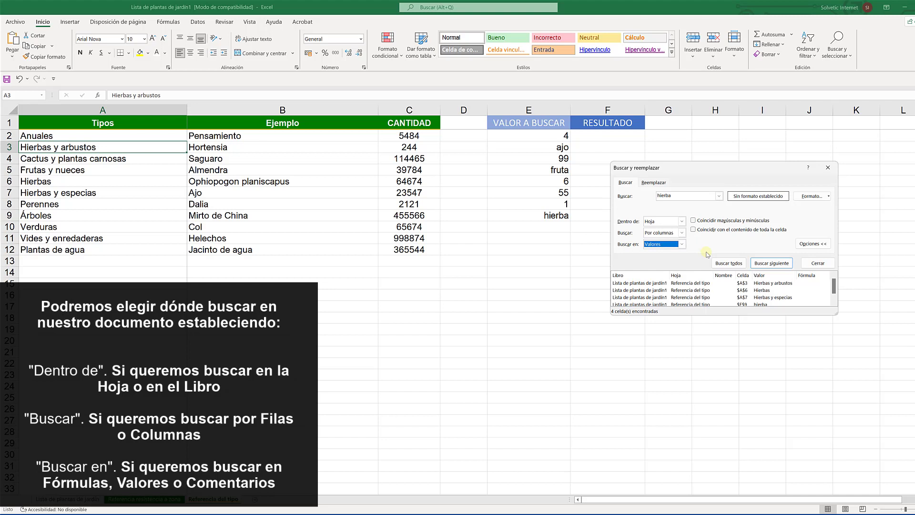
Step through the hierba matches and list all of them, landing on A3
click(766, 262)
click(770, 264)
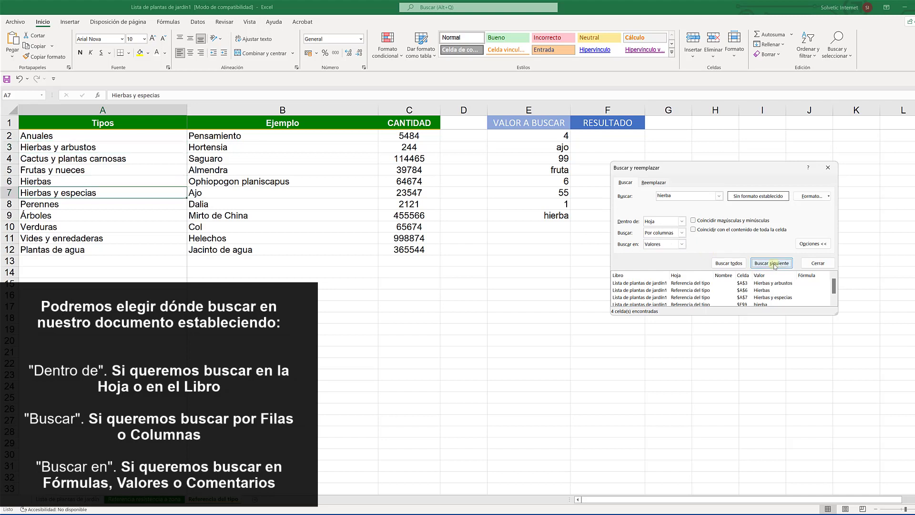
click(773, 265)
click(774, 266)
click(774, 266)
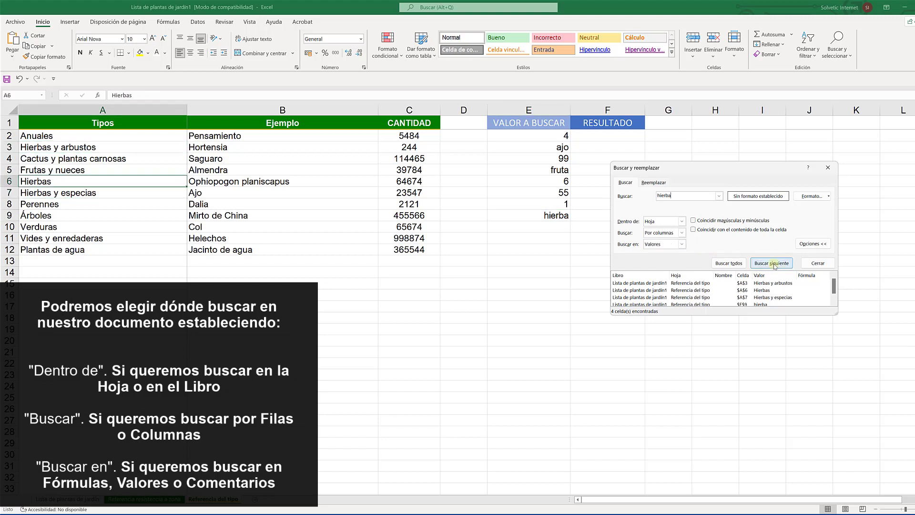
click(720, 265)
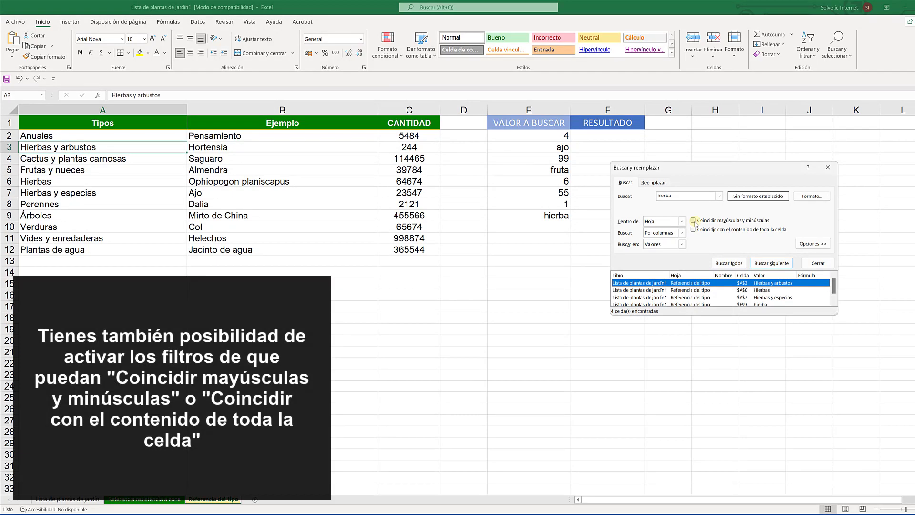
Enable case-sensitive, whole-cell matching so only E9 is found, then close the search
click(694, 220)
click(738, 263)
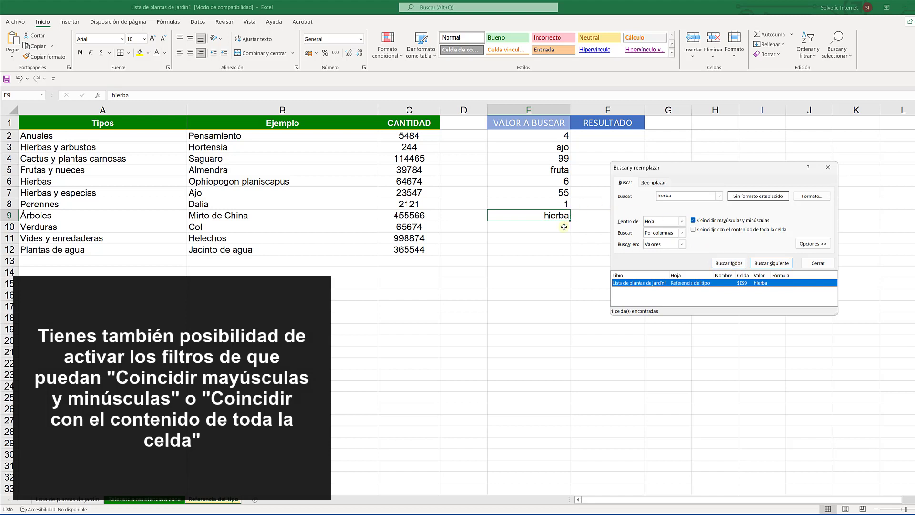
click(693, 229)
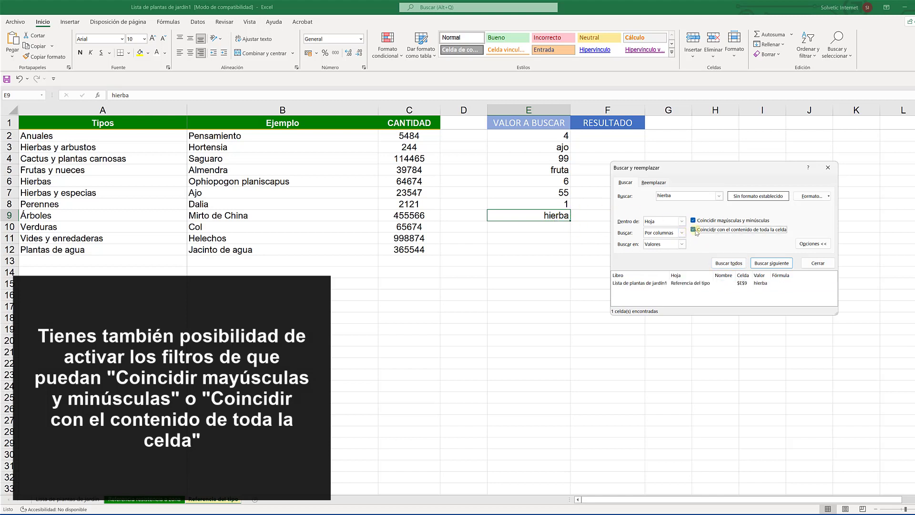
click(728, 263)
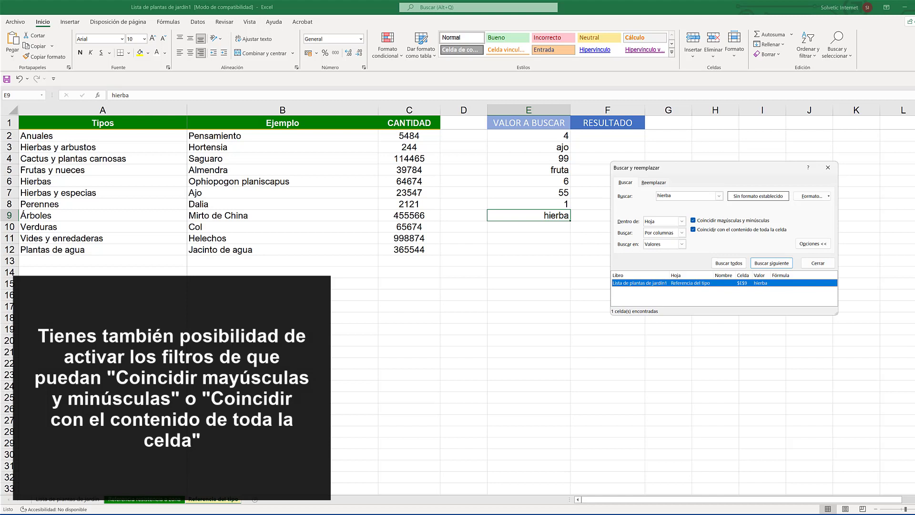
click(811, 262)
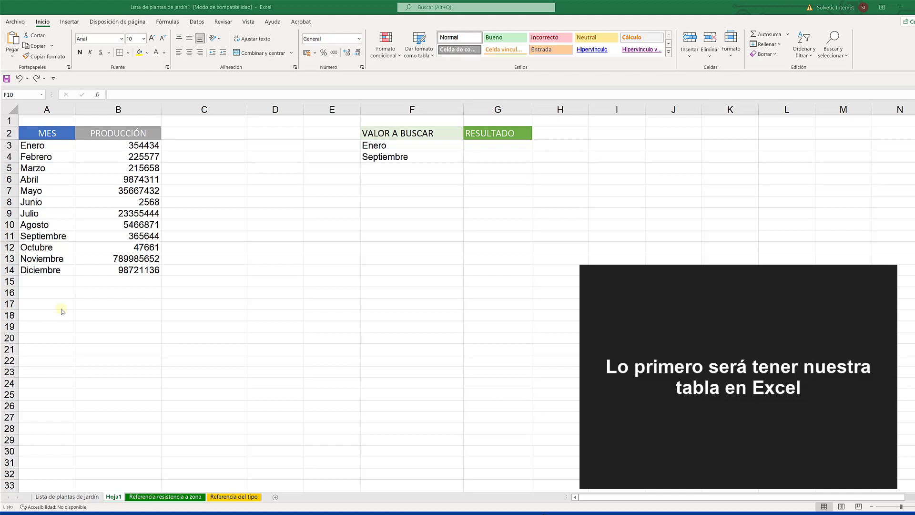
Select cell G3 under RESULTADO, beside Enero
click(498, 146)
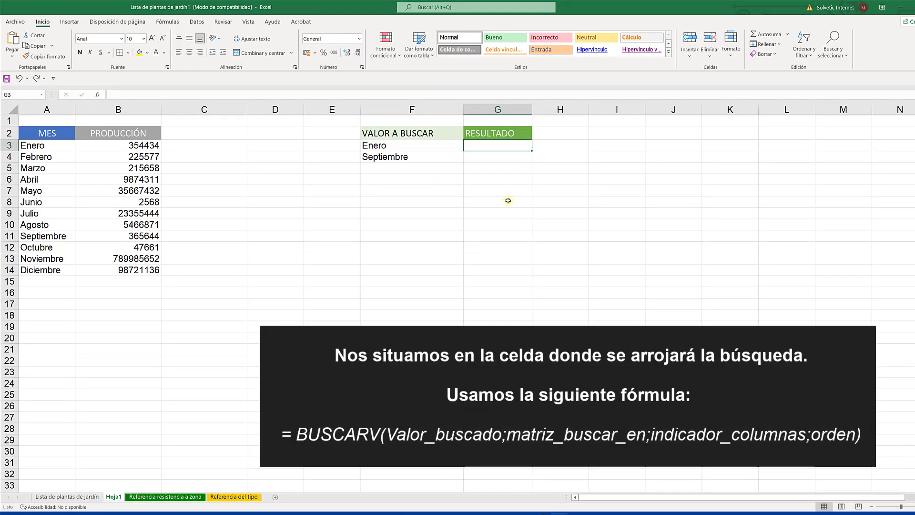
Start =BUSCARV( in G3 with F3 (Enero) as the lookup value
text(=)
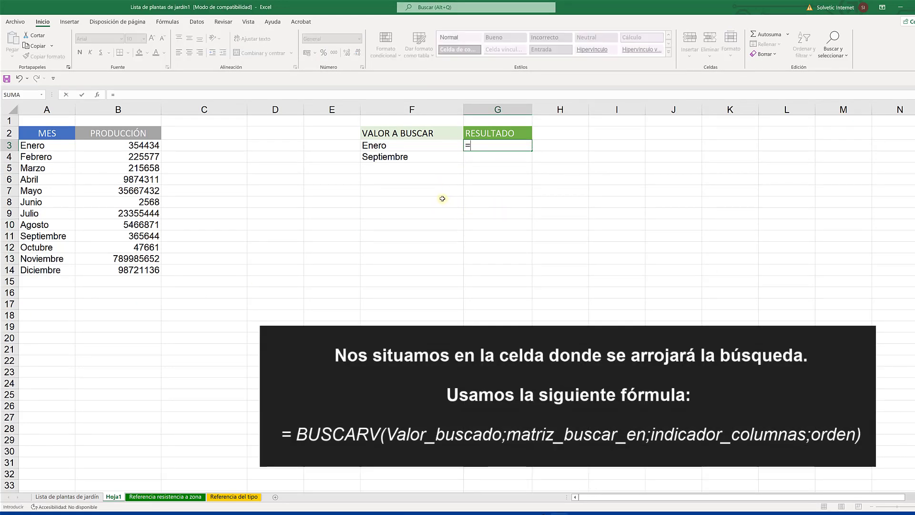
text(BUSCARV)
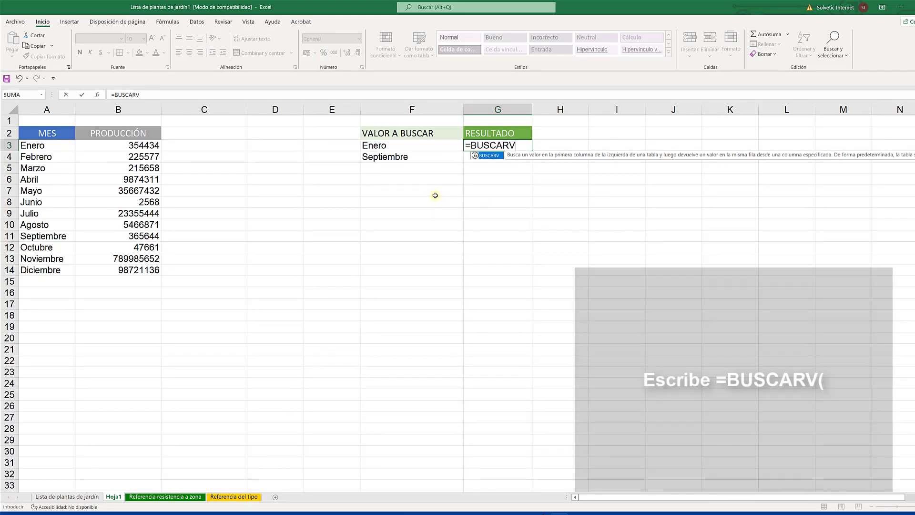
text(()
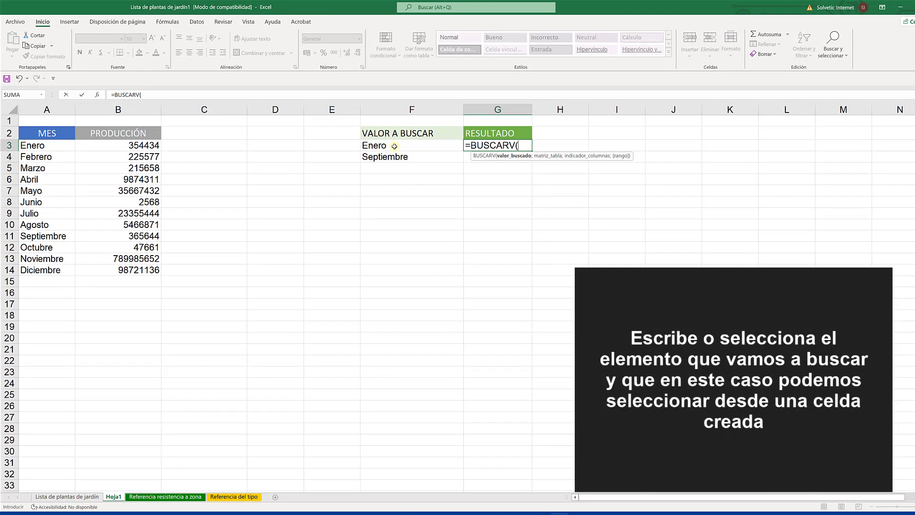
click(394, 146)
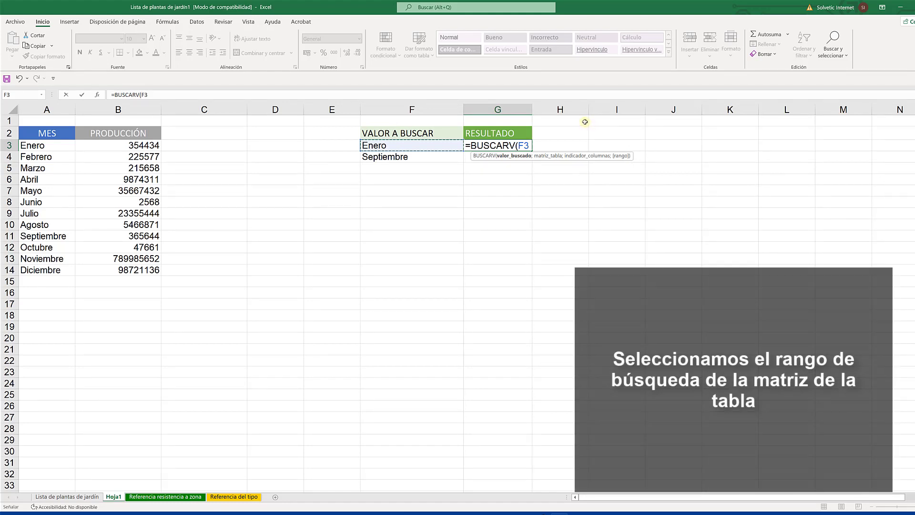
text(;)
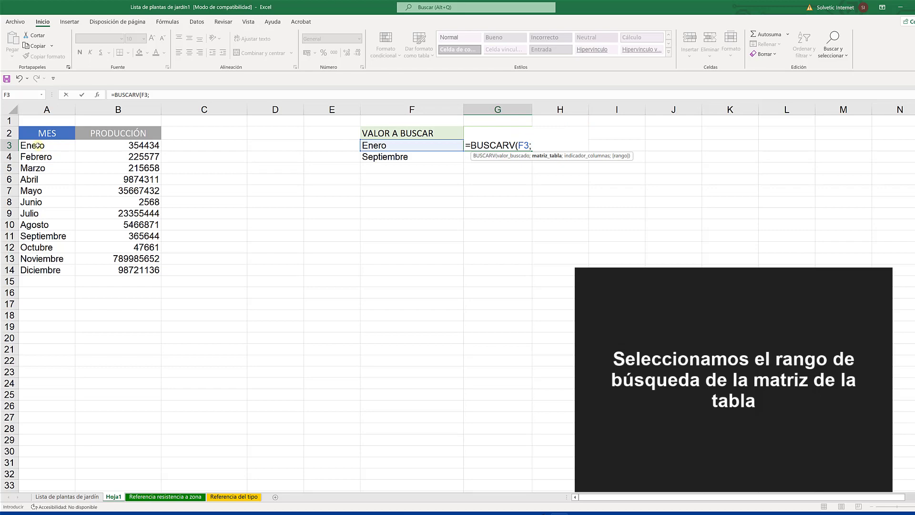
Complete G3 as =BUSCARV(F3;A3:B14;2;FALSO), returning 354434 for Enero
drag(37, 145, 137, 270)
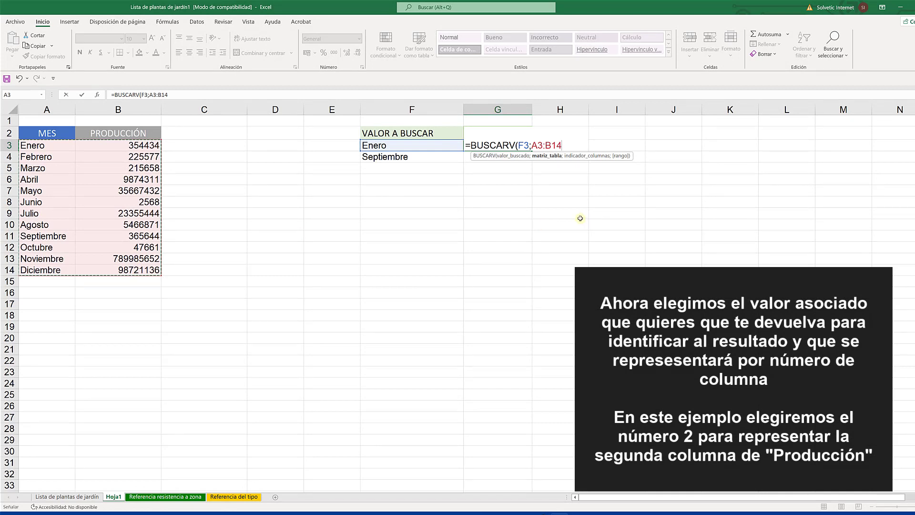
text(;)
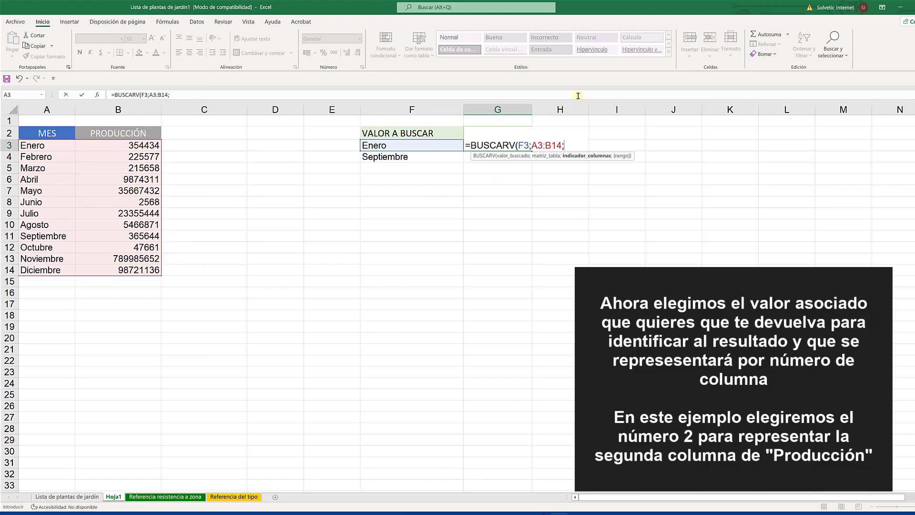
text(2)
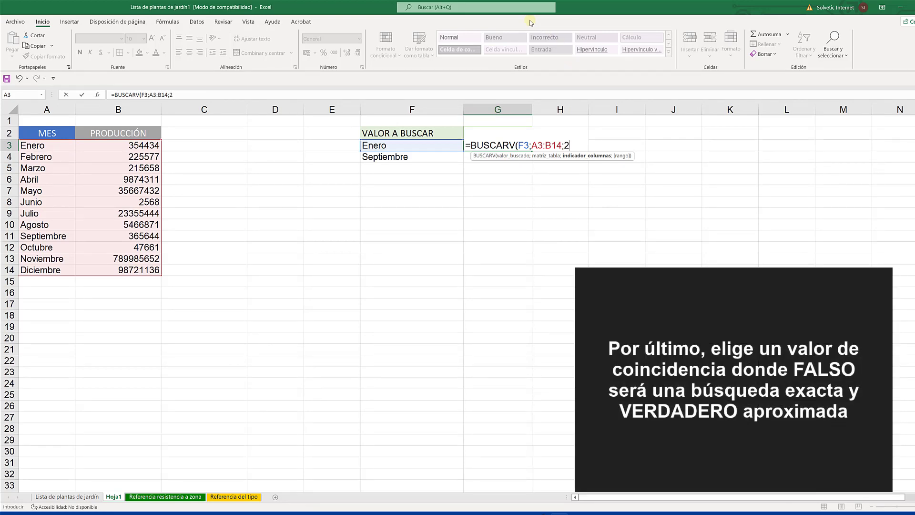
text(;)
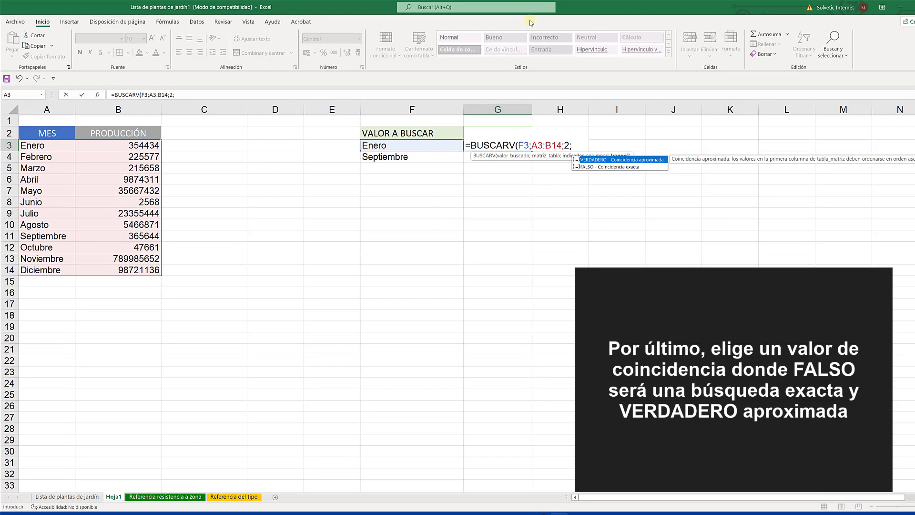
text(FALSO)
text())
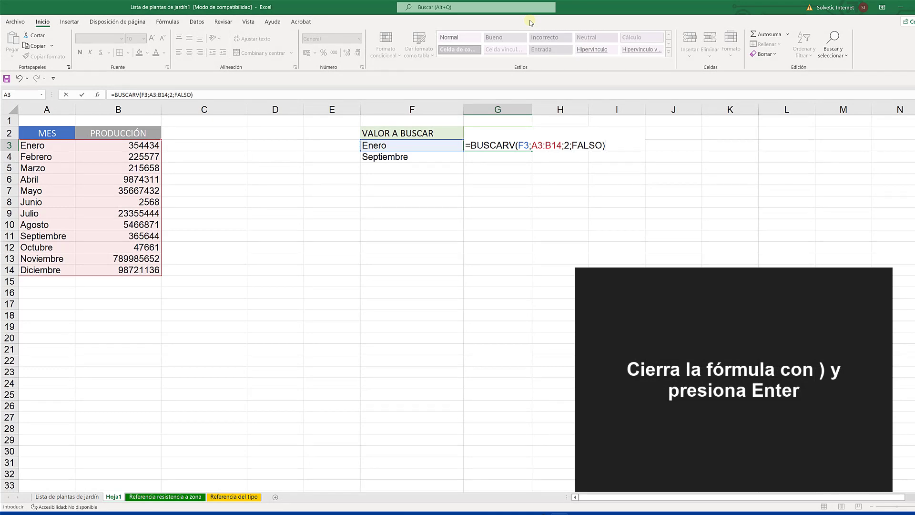
key(Return)
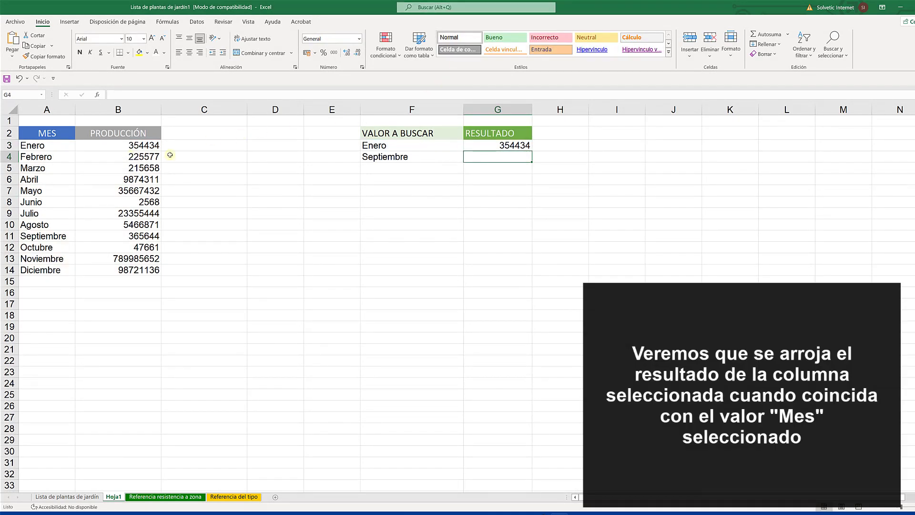
Fill the G3 lookup formula down to G4, returning 365644 for Septiembre
click(517, 145)
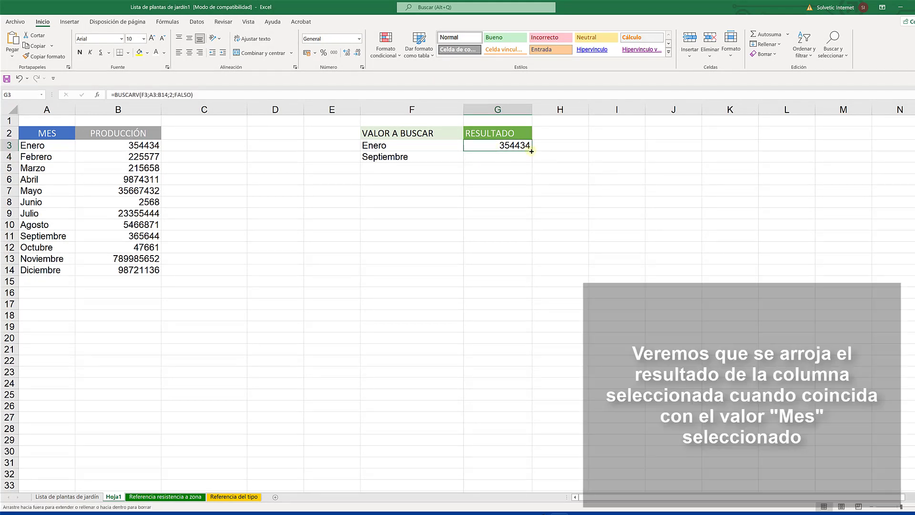
drag(531, 151, 531, 163)
click(508, 191)
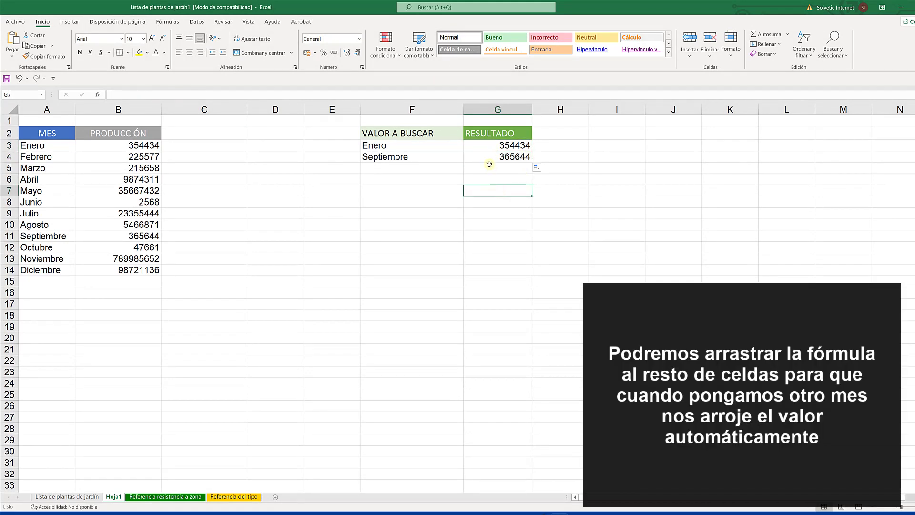
click(445, 164)
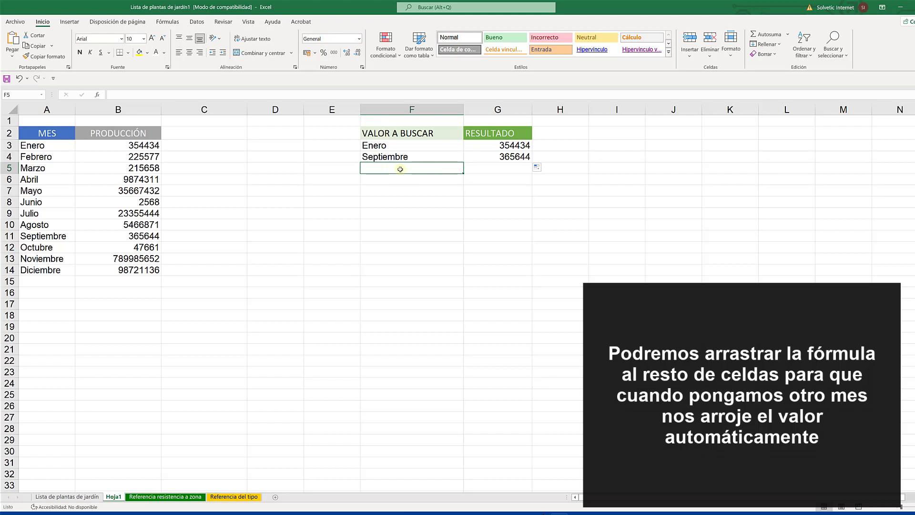
Enter Diciembre in F5 and extend the lookup formula down to G7
text(D)
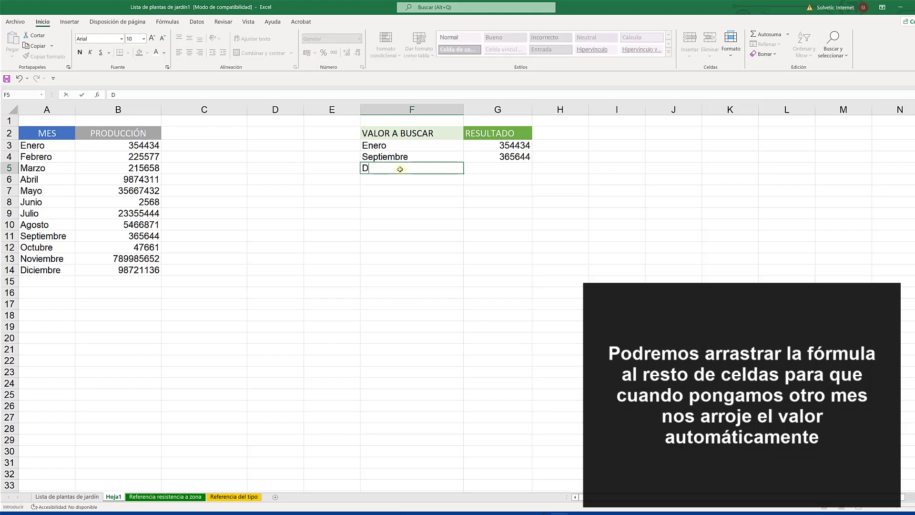
text(iciembre)
key(Return)
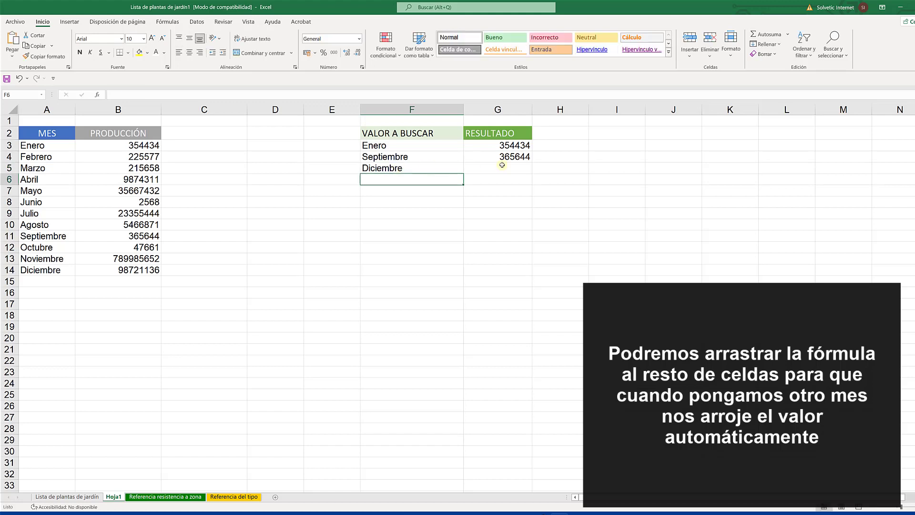
click(506, 160)
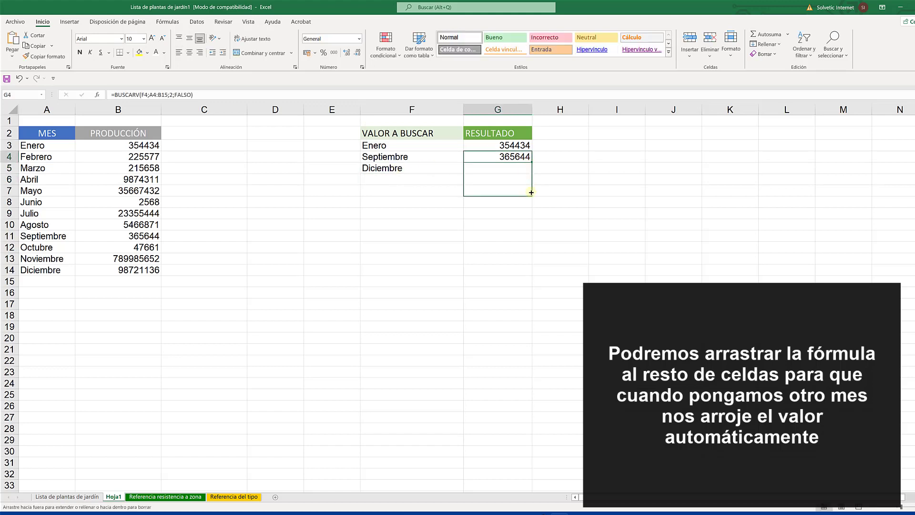
drag(531, 169, 531, 191)
Add Julio and Noviembre below Diciembre, returning 23355444 and 789985652
click(409, 182)
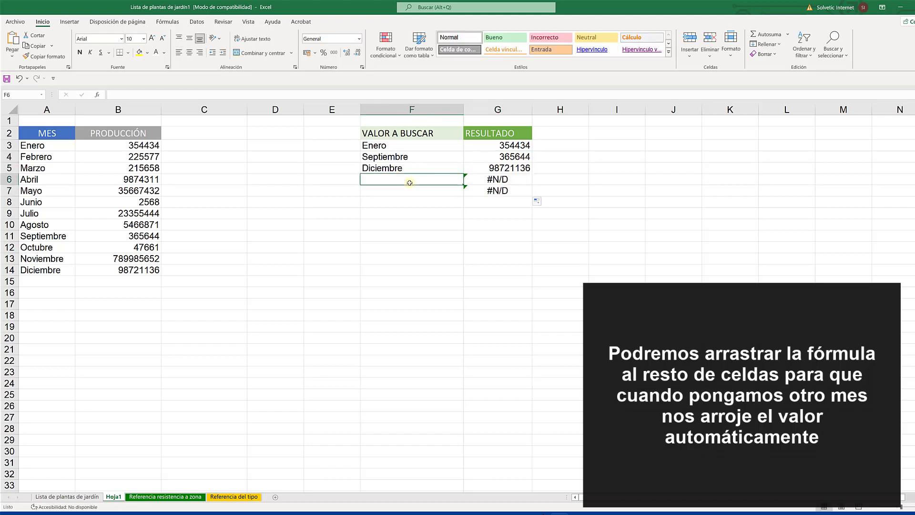
text(Julio)
key(Return)
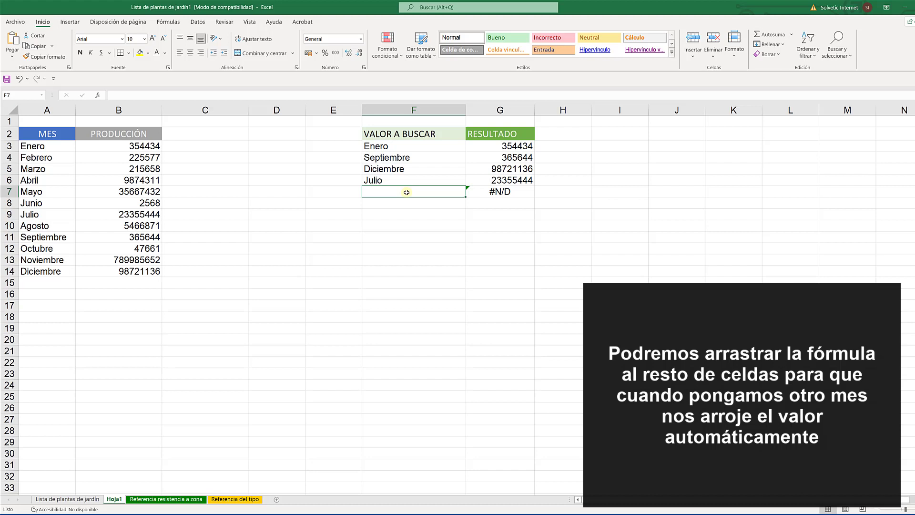
text(Ma)
key(BackSpace)
key(BackSpace)
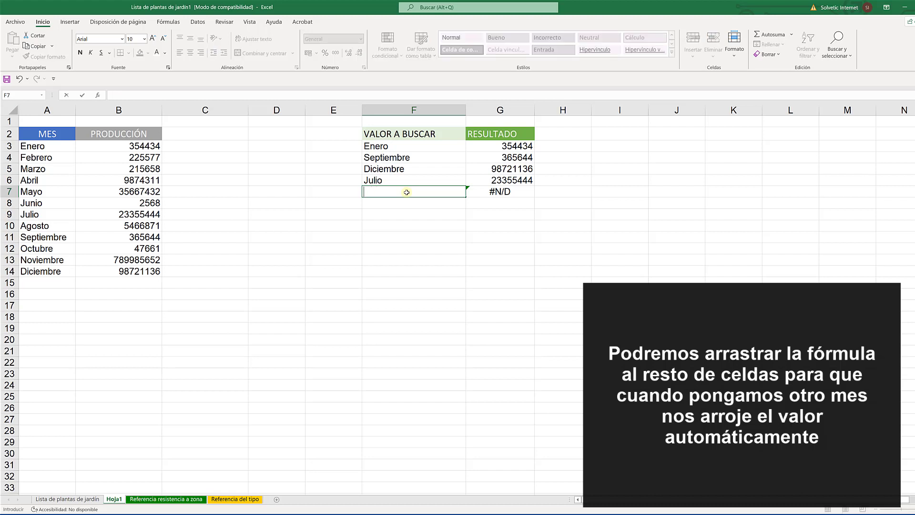
text(Noviembre)
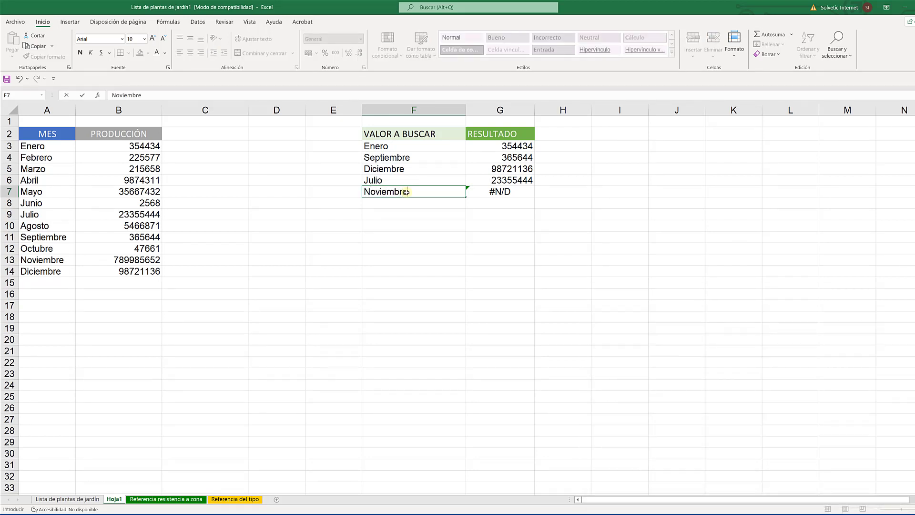
key(Return)
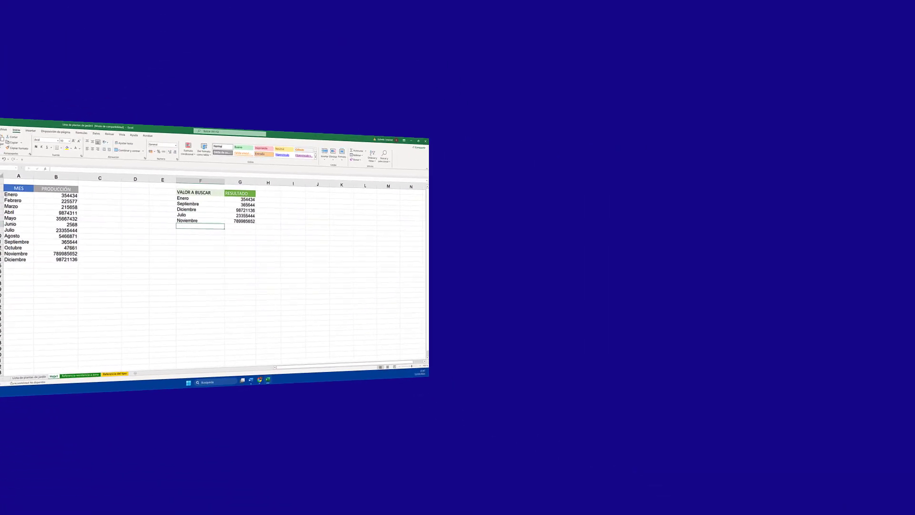